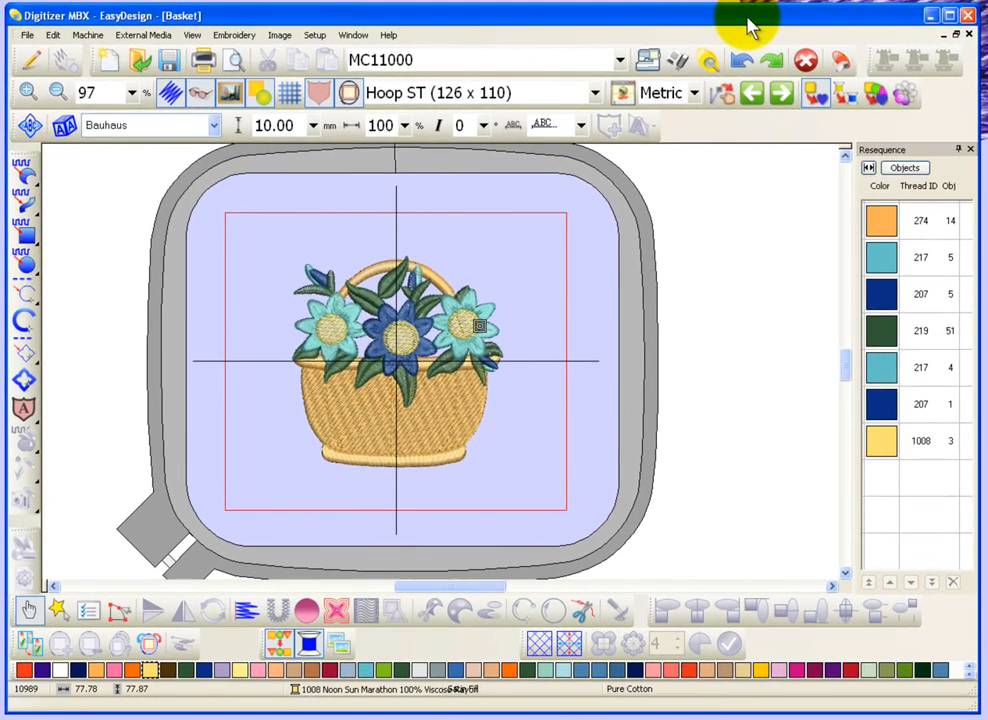
Examine the leaf stitches at the basket's rim at about 1553% magnification and return to the full hoop view.
key("z")
key("z")
key("z")
key("z")
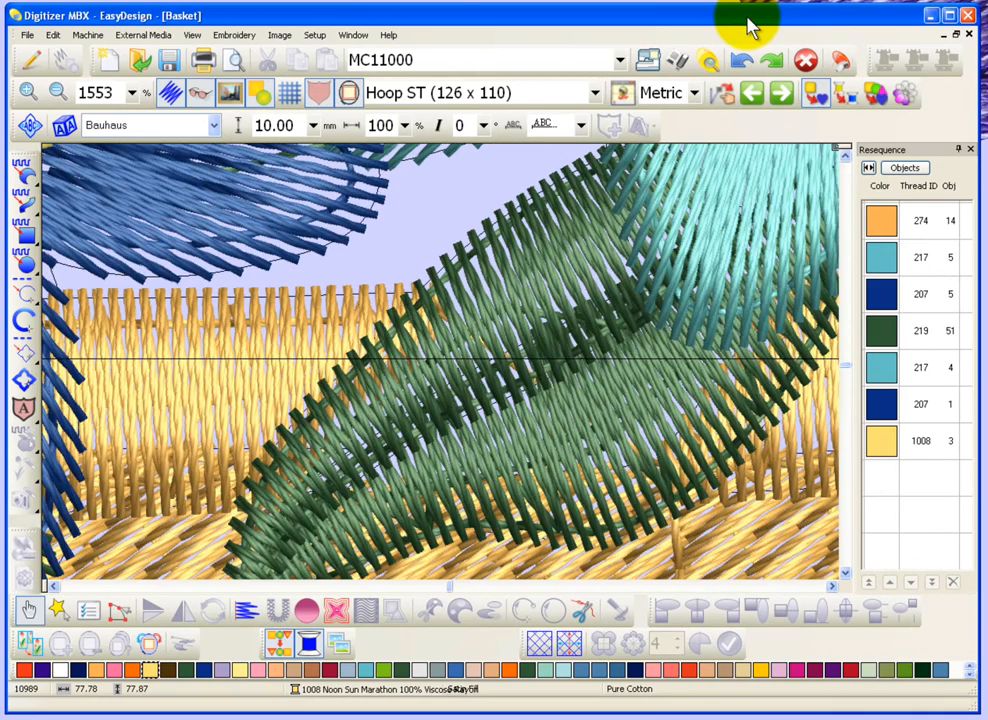
key("shift+z")
key("shift+z")
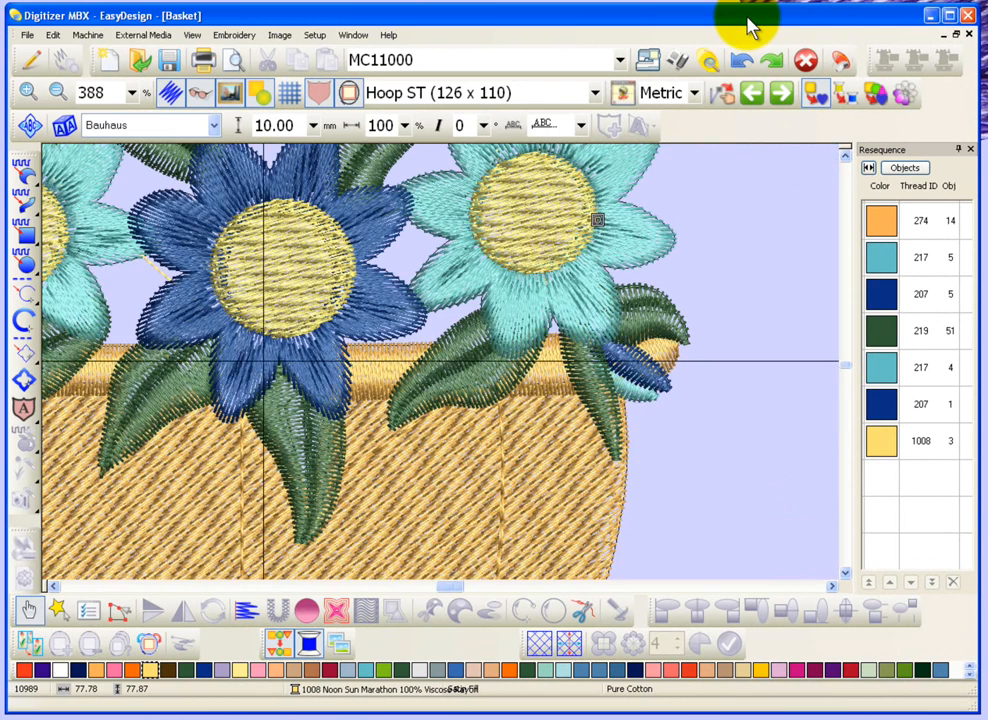
key("shift+z")
key("shift+z")
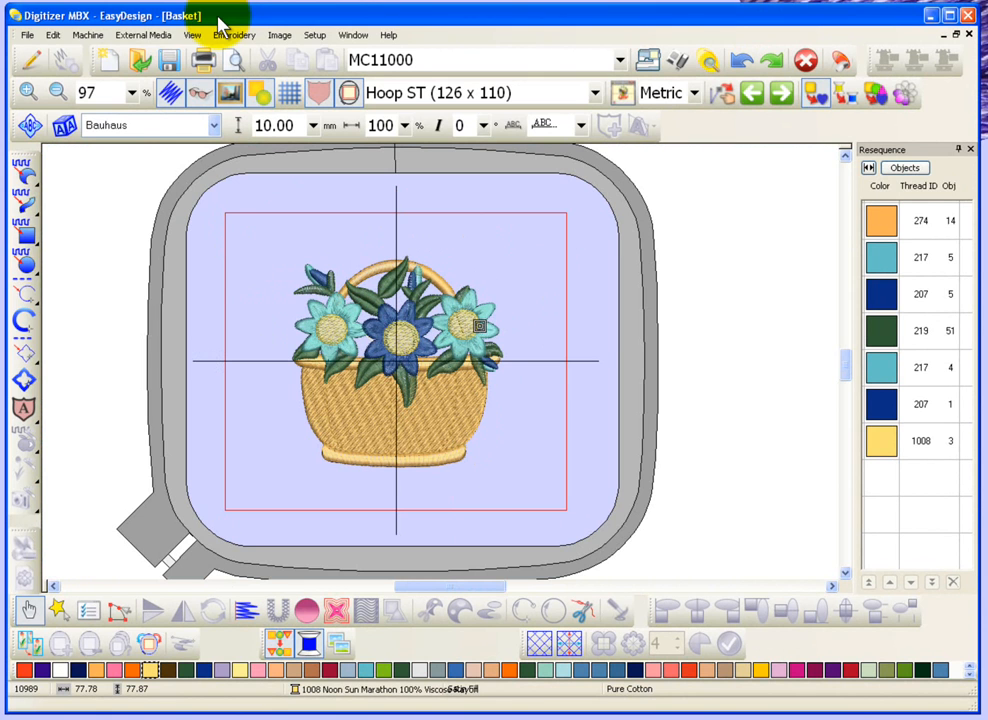
Select all objects in the basket design and clear the selection again.
left_click(28, 36)
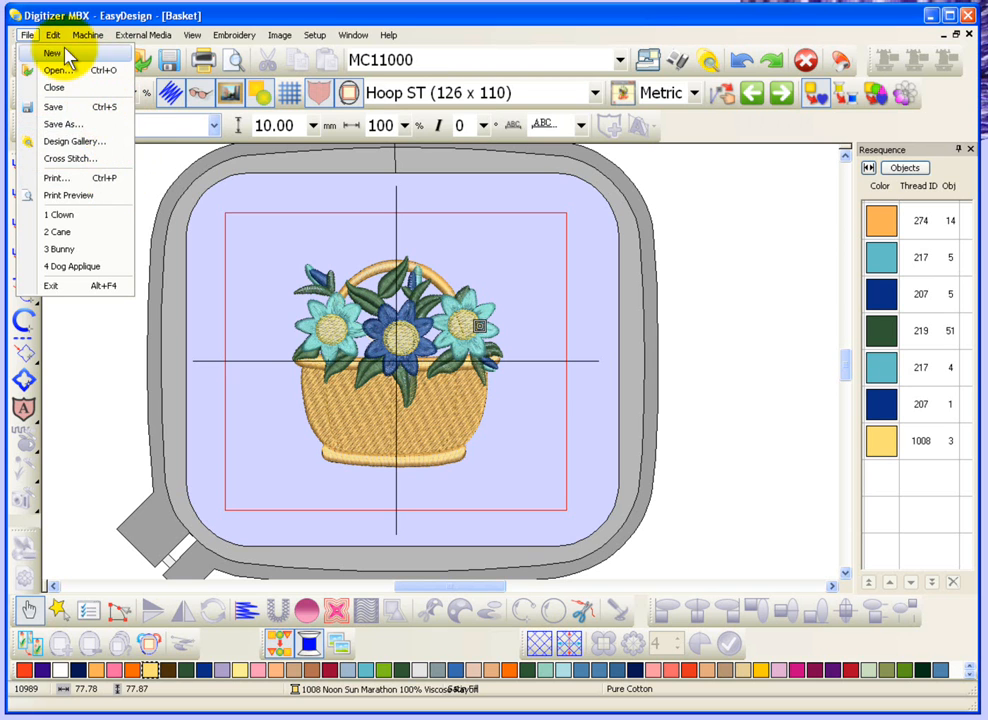
mouse_move(53, 35)
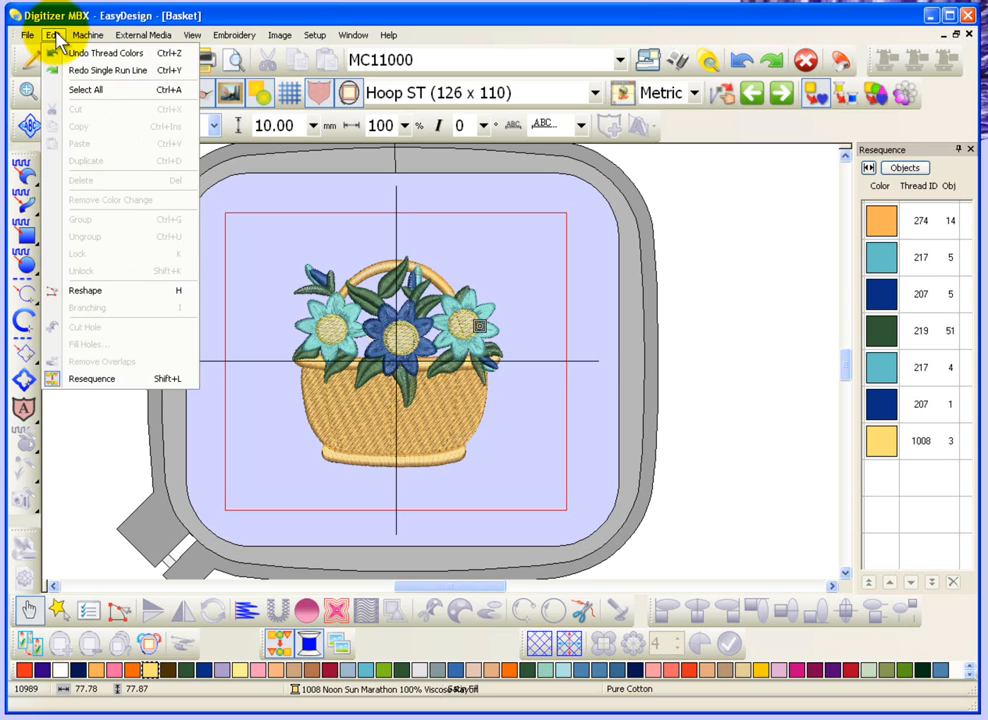
left_click(98, 91)
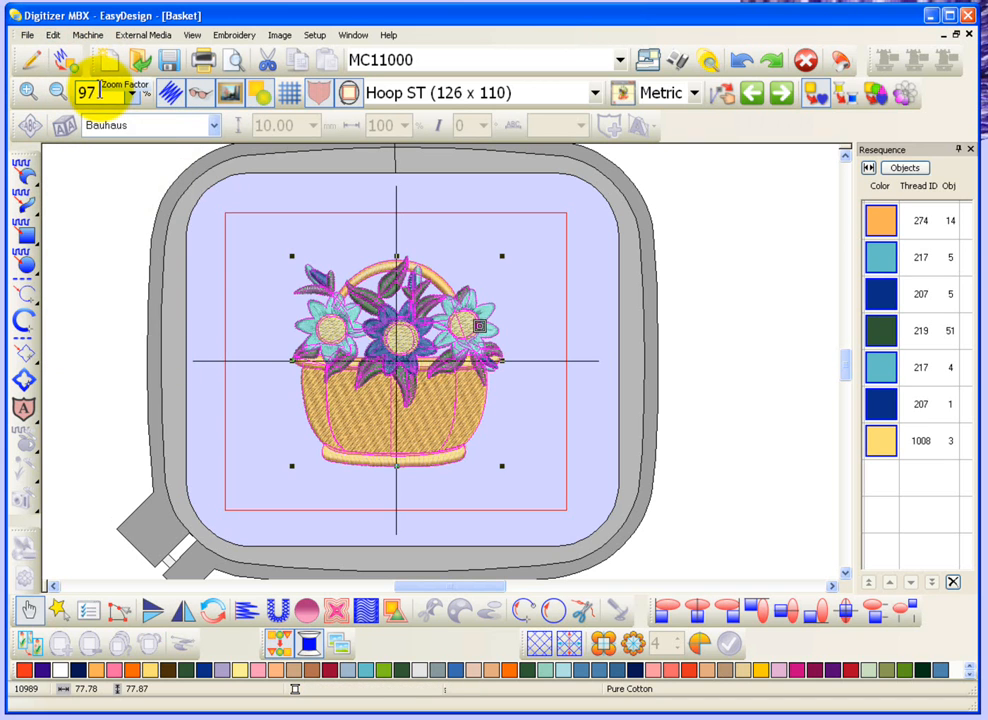
left_click(251, 233)
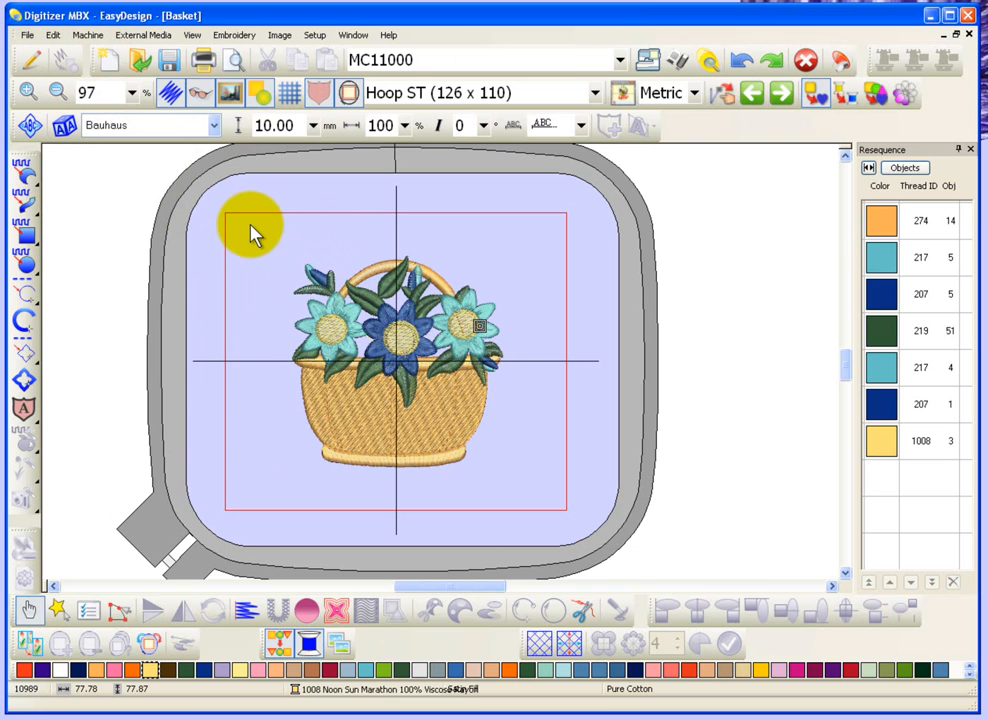
Turn off the Visualizer for the basket design, select all its objects and clear the selection.
left_click(203, 93)
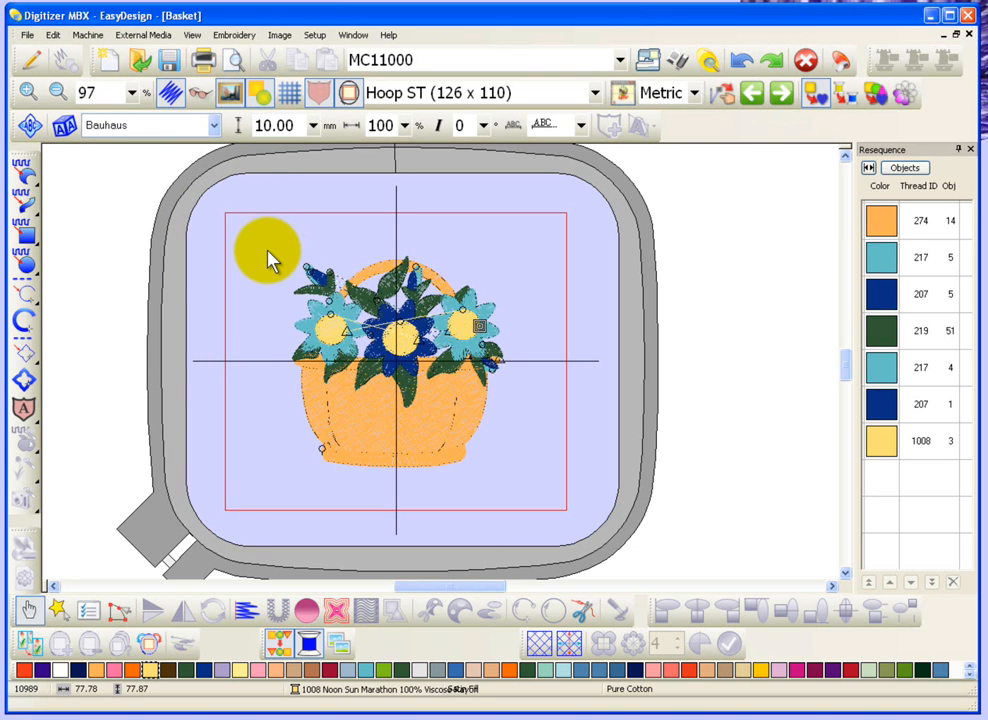
key("ctrl+a")
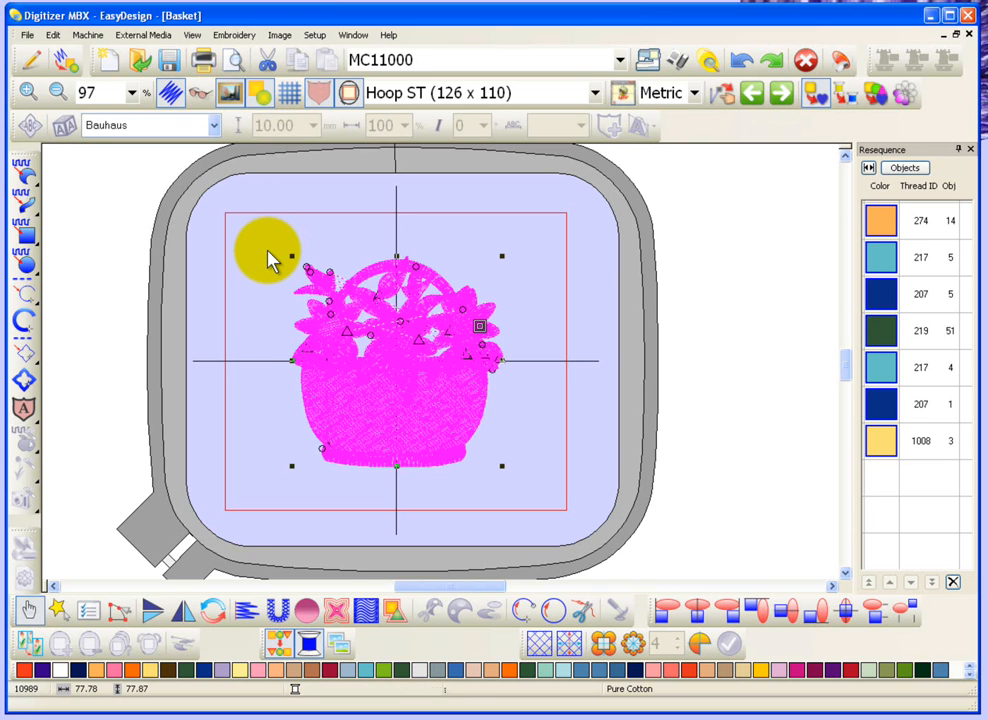
left_click(268, 258)
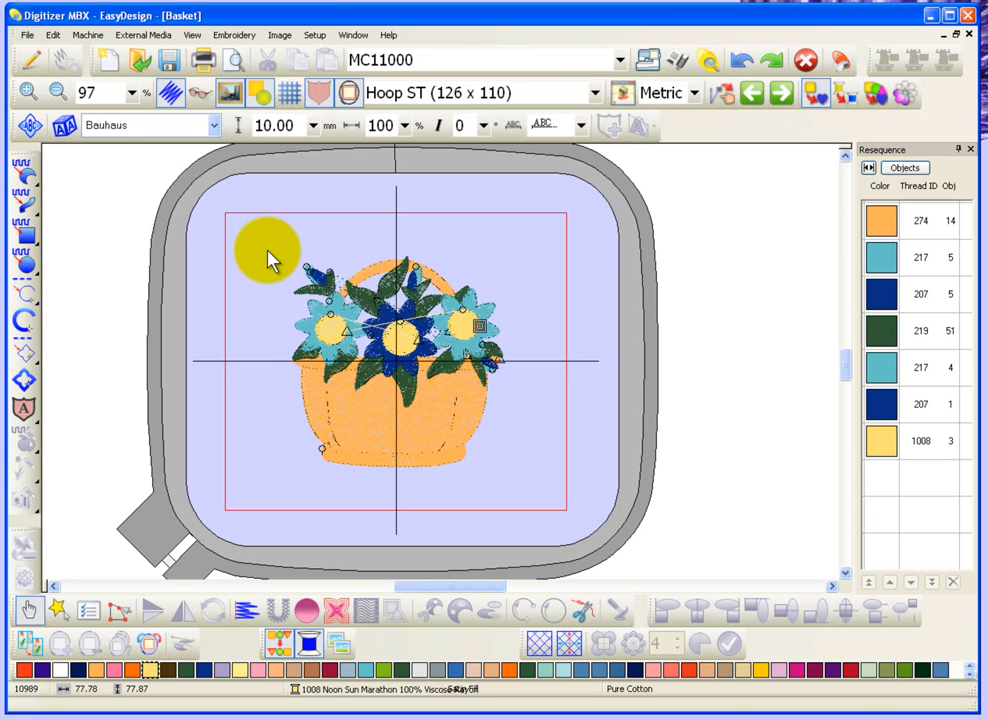
Show the Reshape control points of the basket's handle, return to Select mode and deselect the handle.
left_click(53, 35)
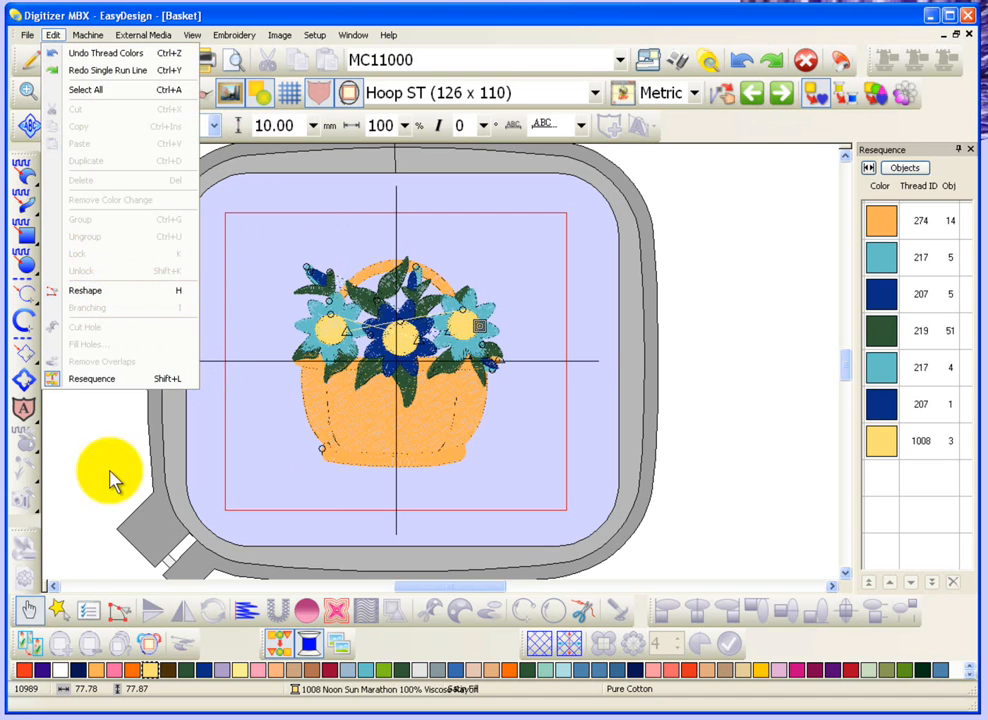
left_click(24, 610)
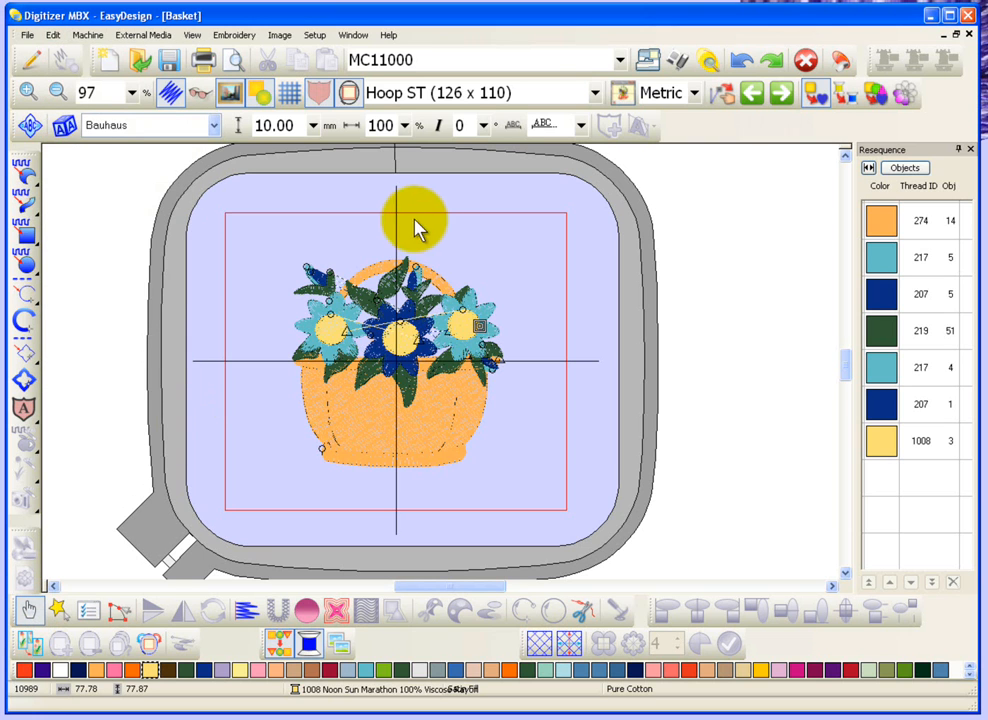
left_click(372, 268)
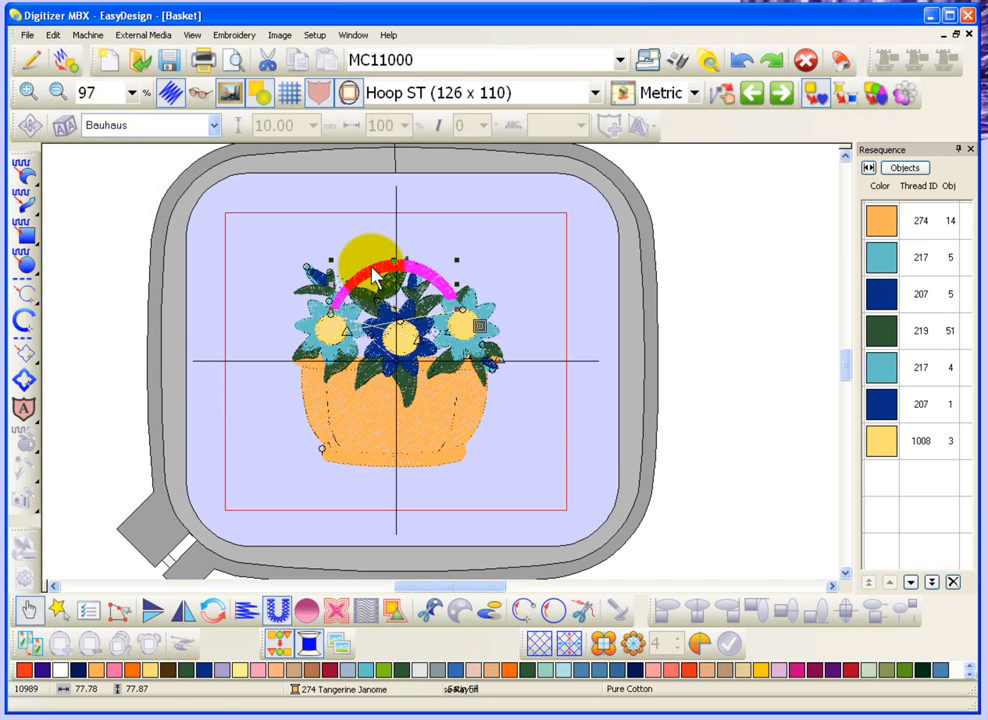
key("h")
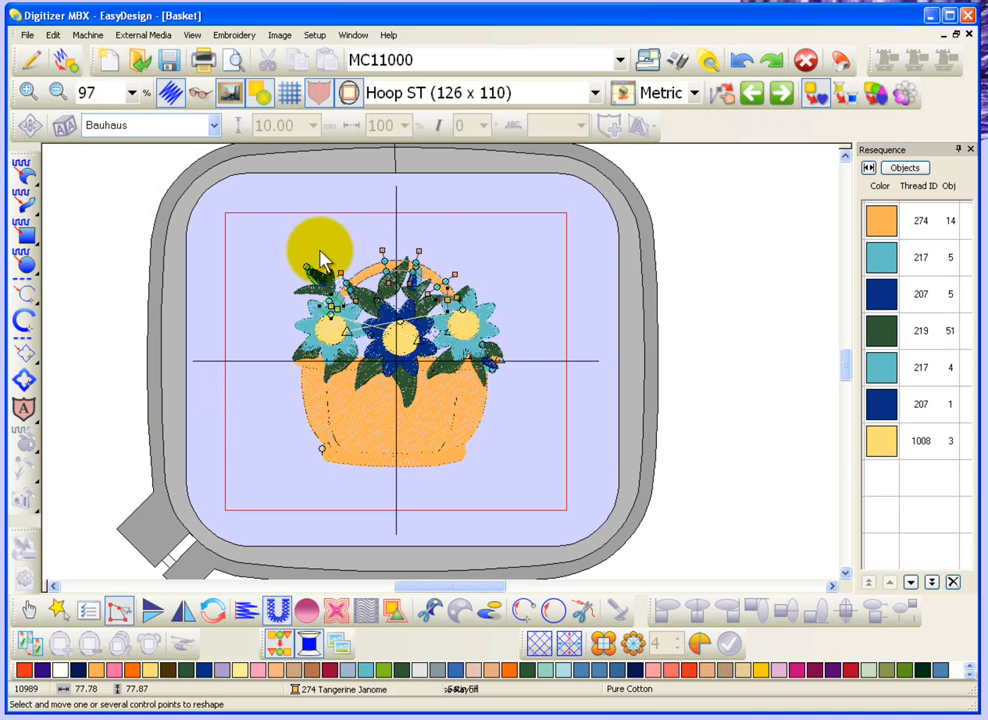
left_click(28, 610)
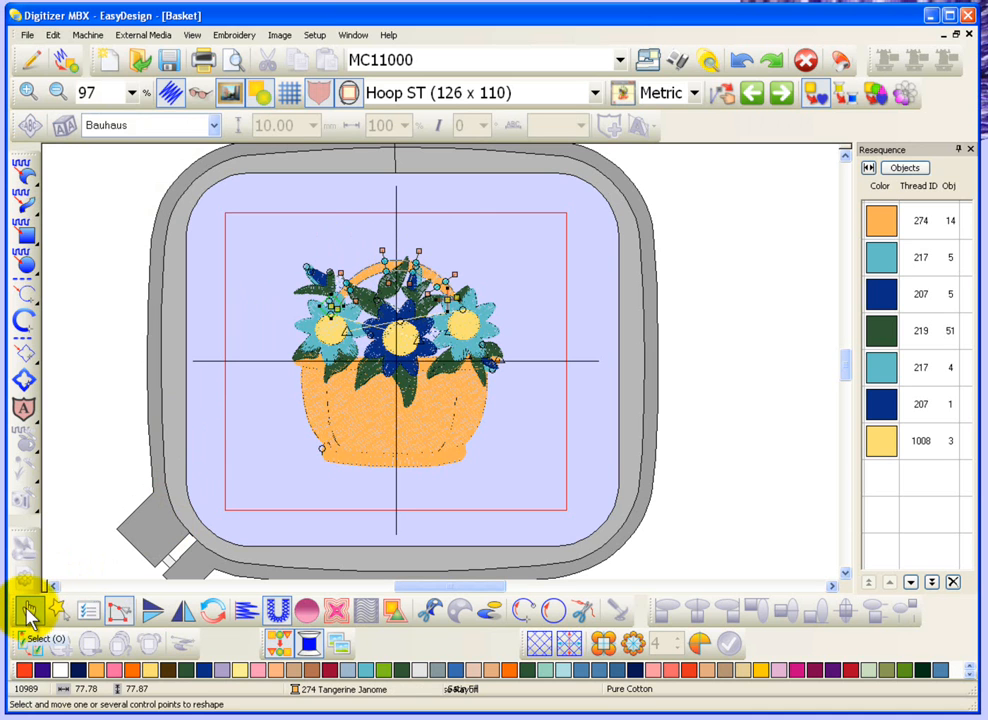
left_click(251, 233)
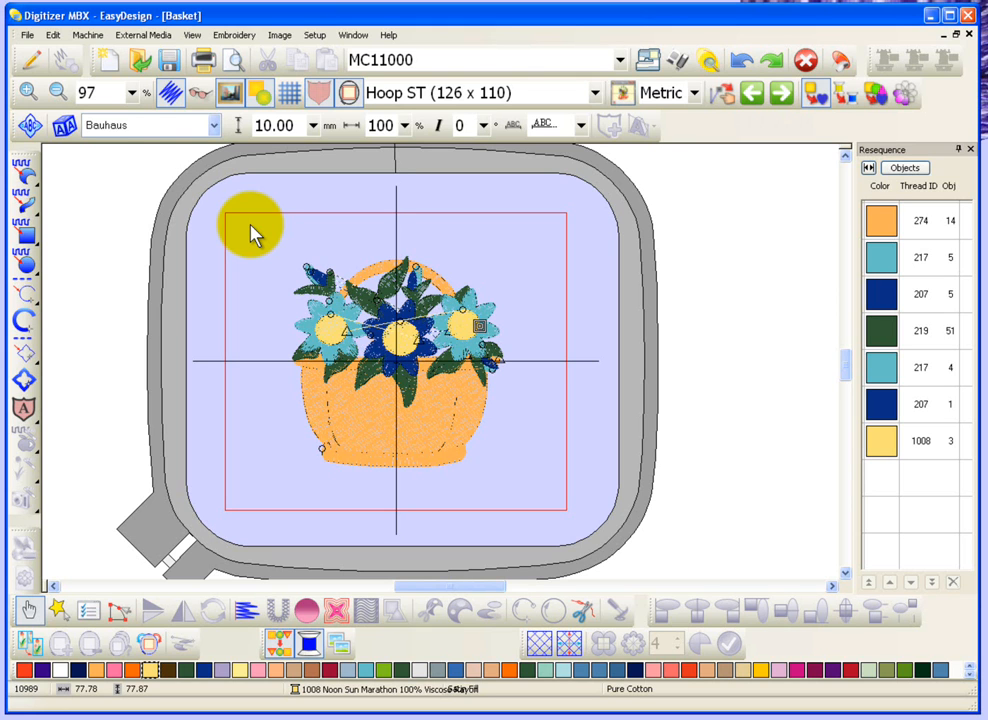
Inspect the stitch lines of the leaf below the light blue flower at 777% and return to 194%.
left_click(32, 96)
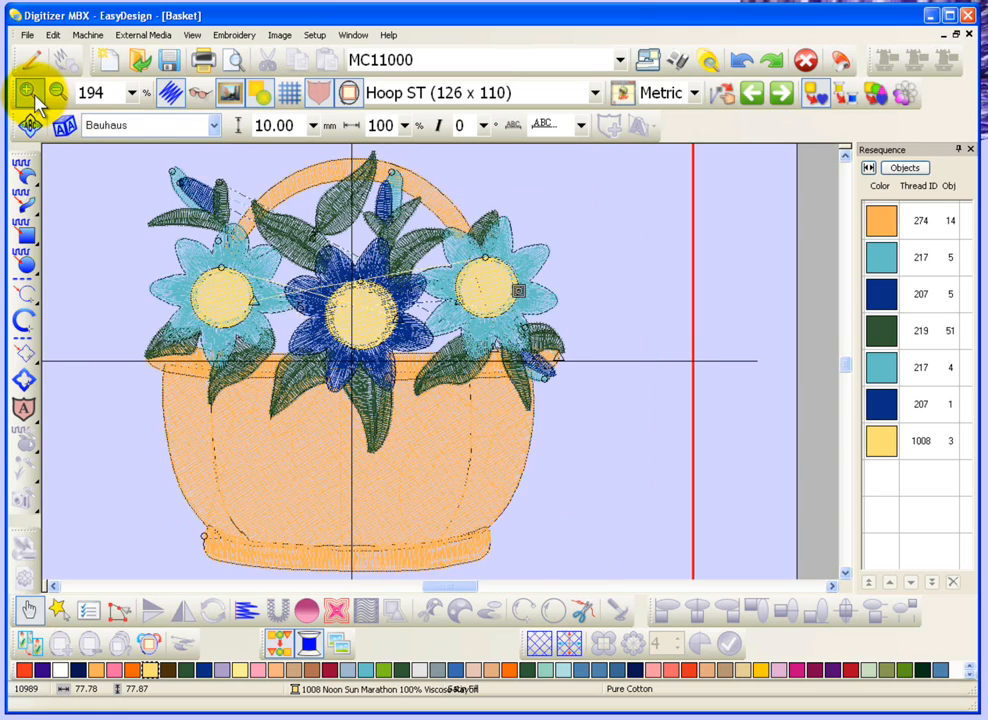
left_click(33, 95)
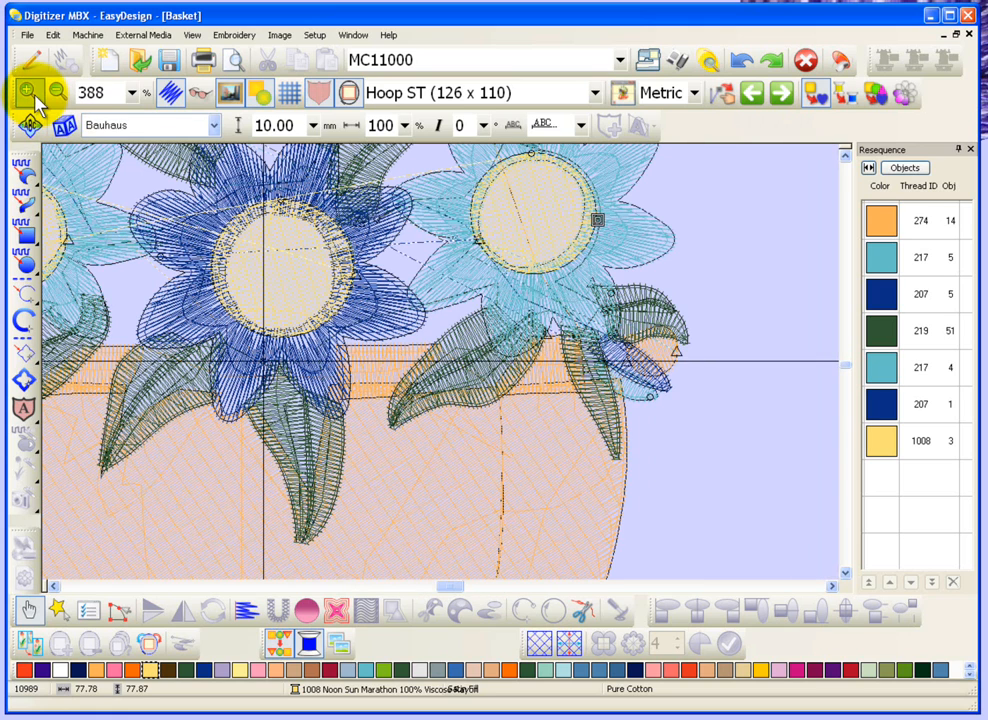
left_click(486, 320)
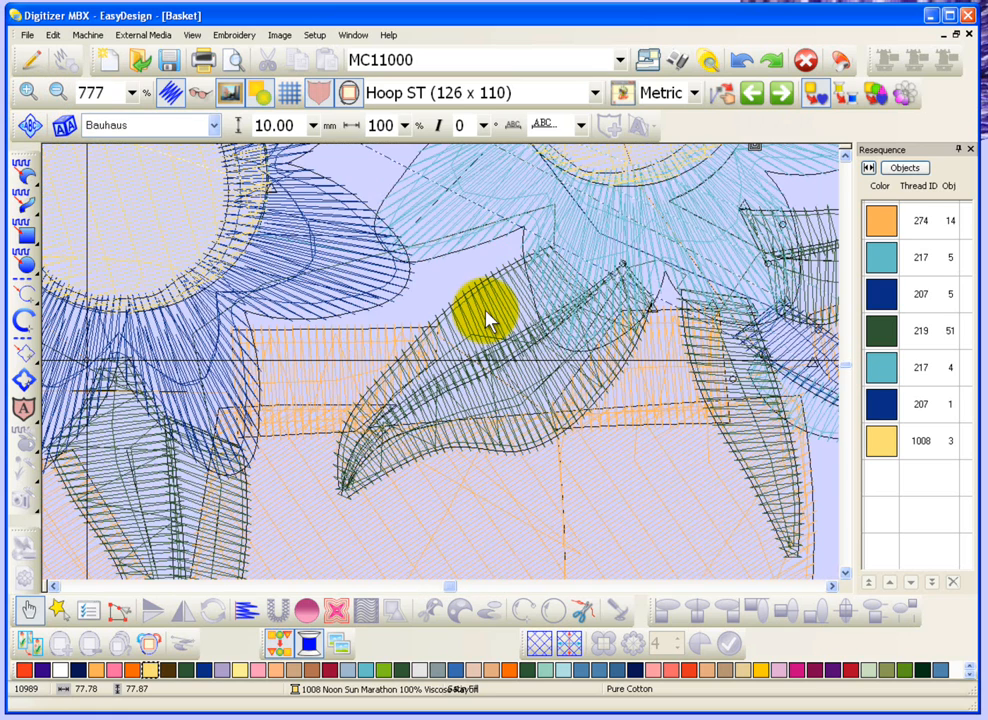
right_click(486, 320)
right_click(486, 320)
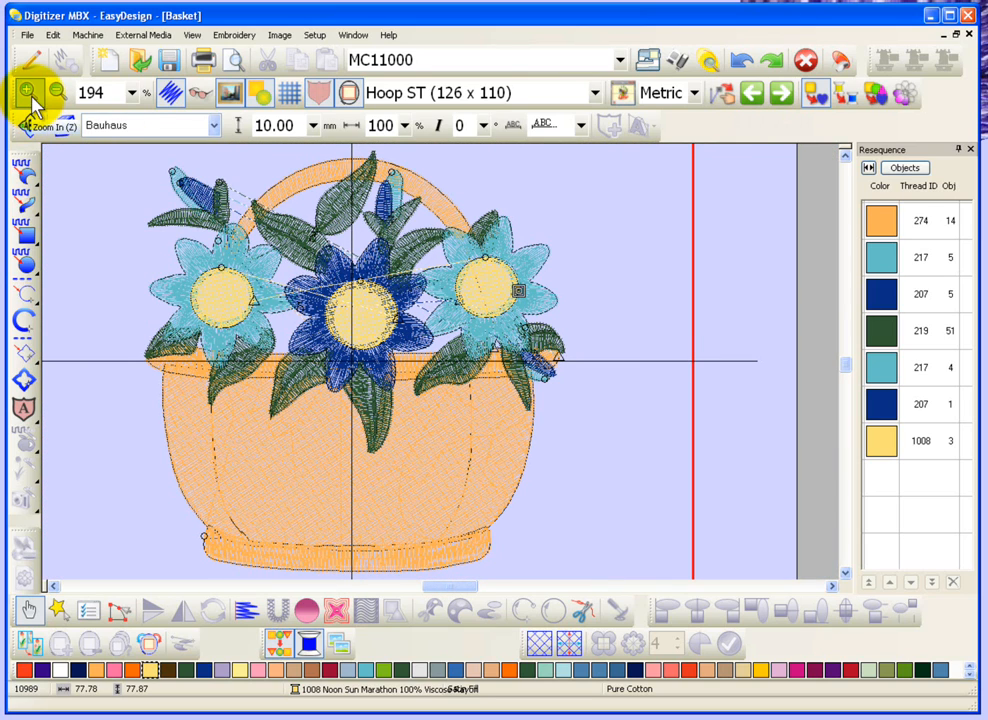
Magnify the area around the blue bud's leaves, fit the whole design in the window and reset the zoom to 100%.
left_click(193, 35)
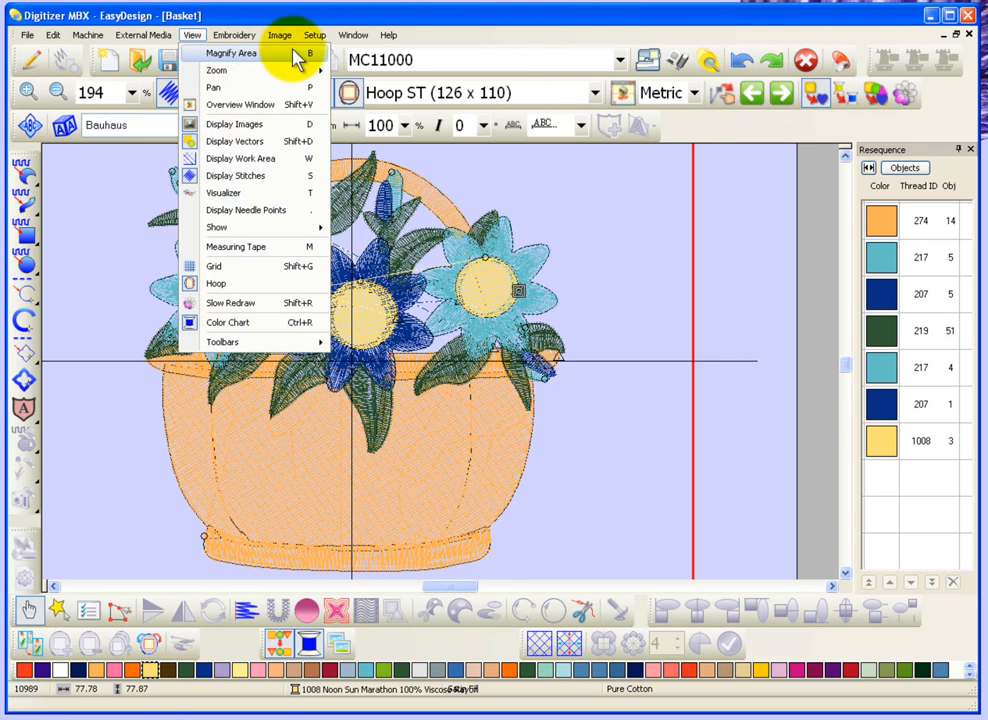
left_click(315, 60)
left_click_drag(172, 187, 262, 255)
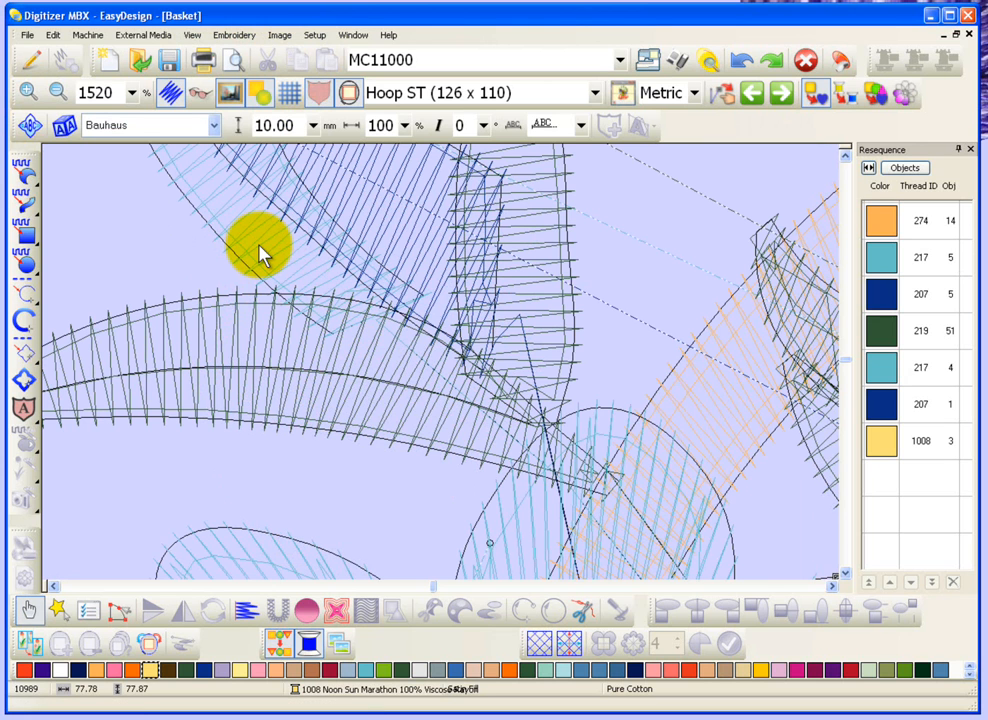
left_click(504, 444)
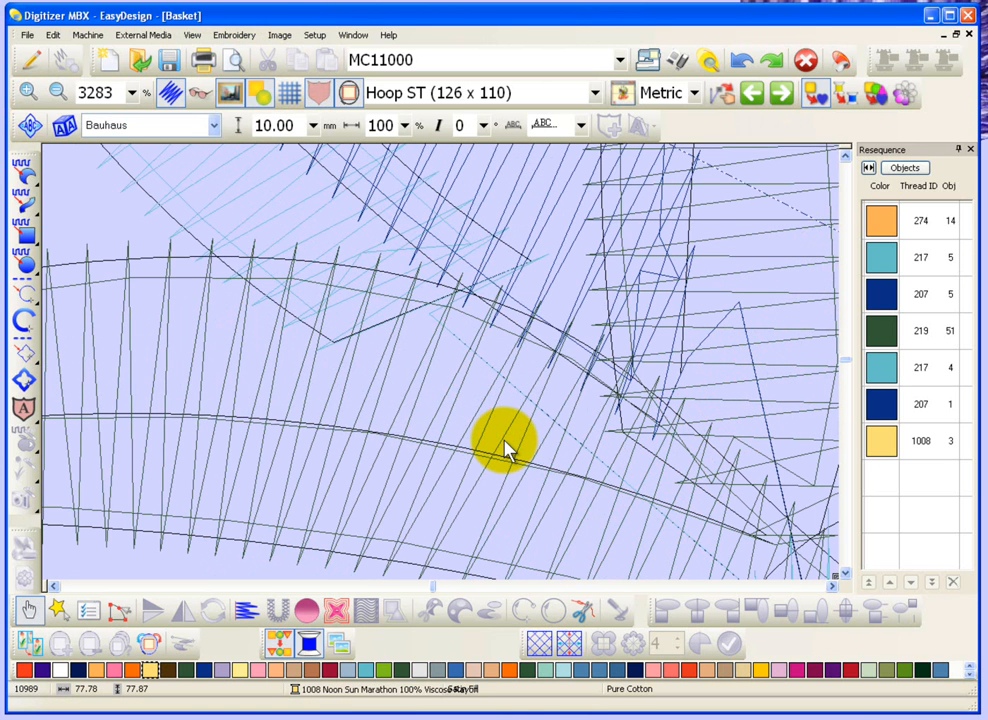
key("0")
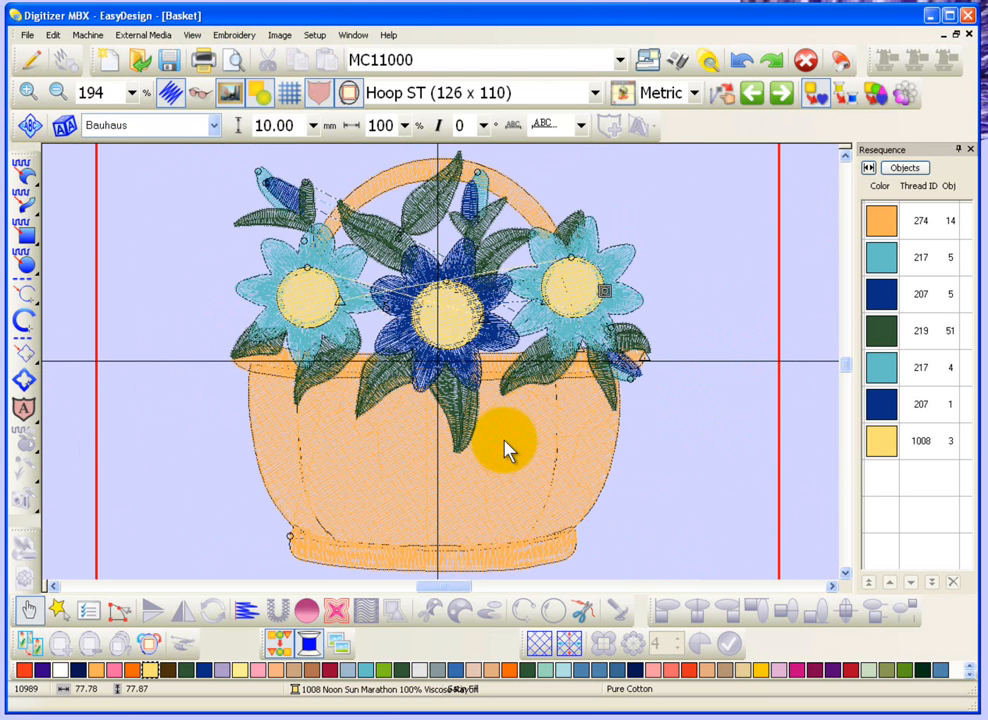
key("1")
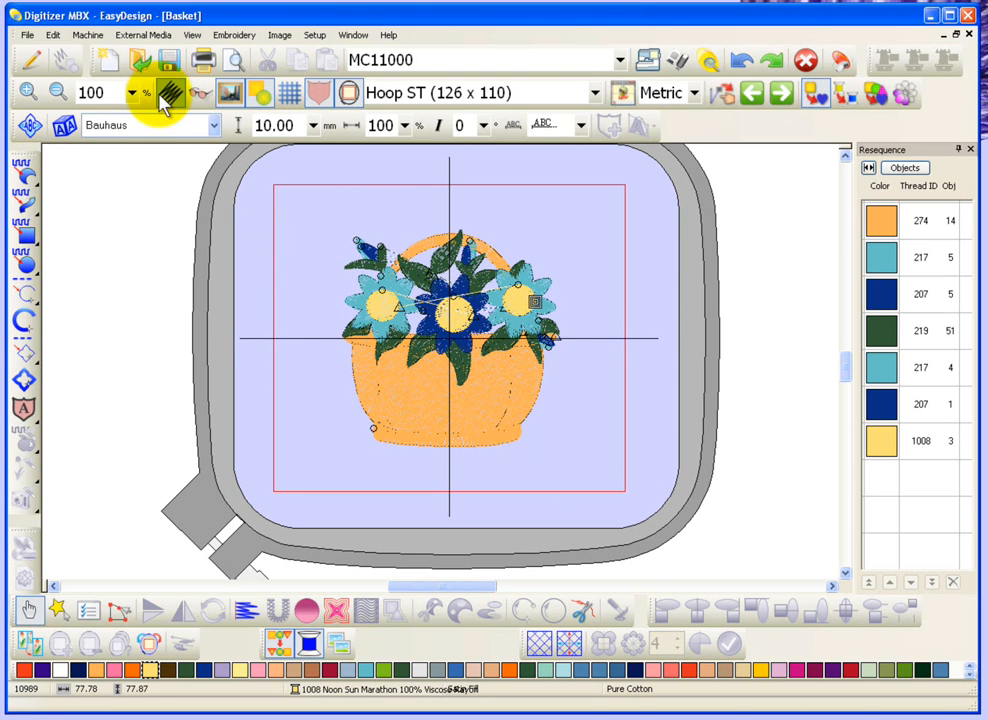
left_click(191, 35)
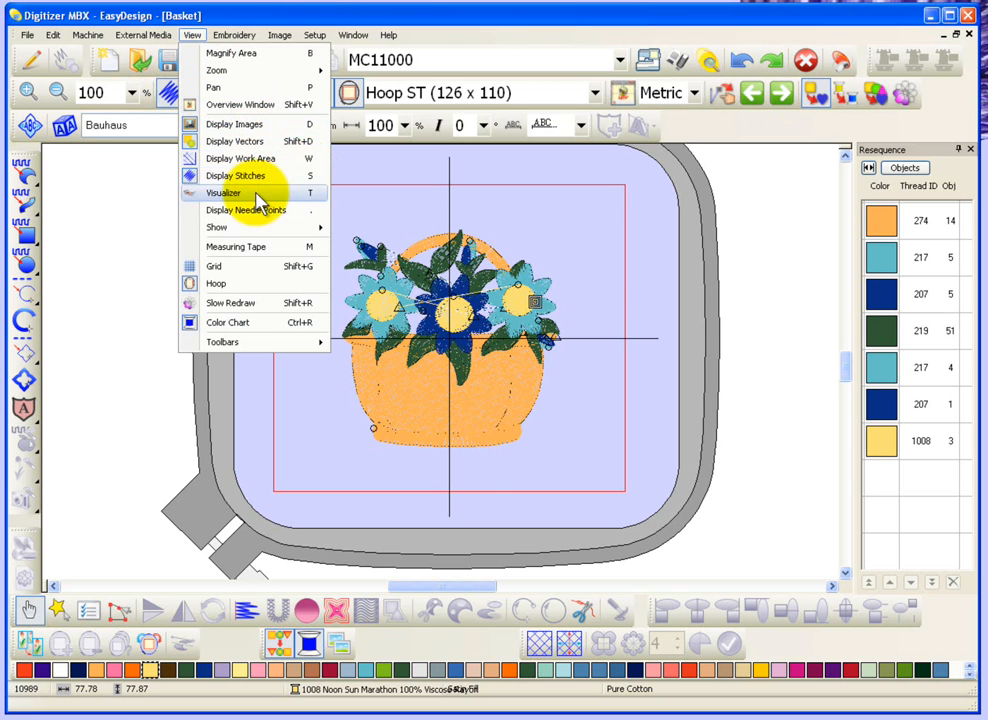
left_click(375, 204)
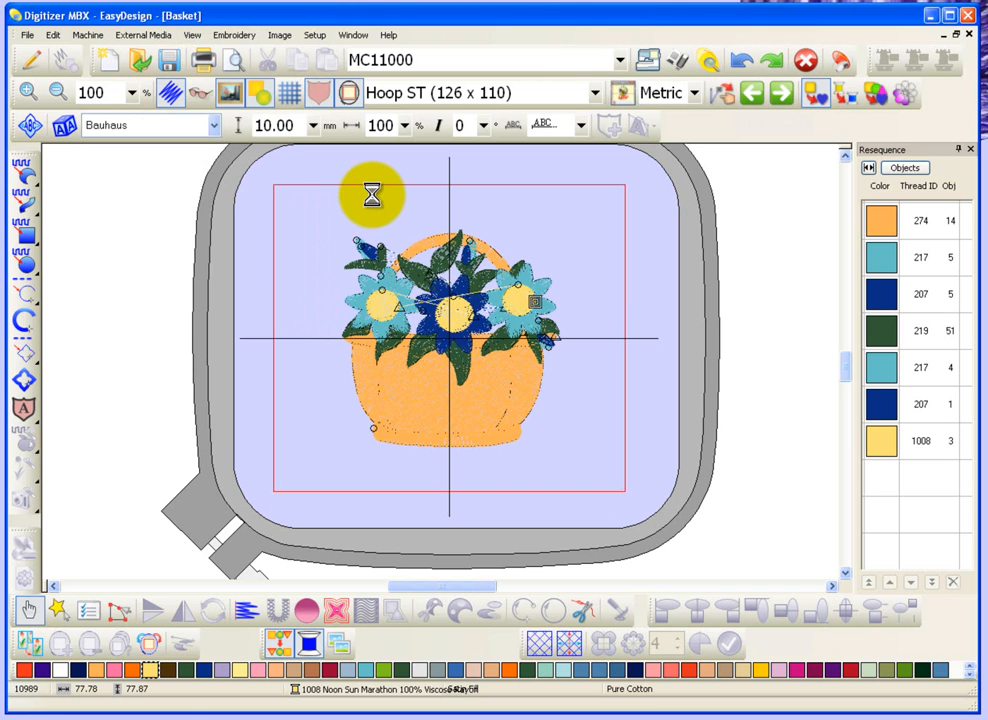
key("t")
left_click(192, 35)
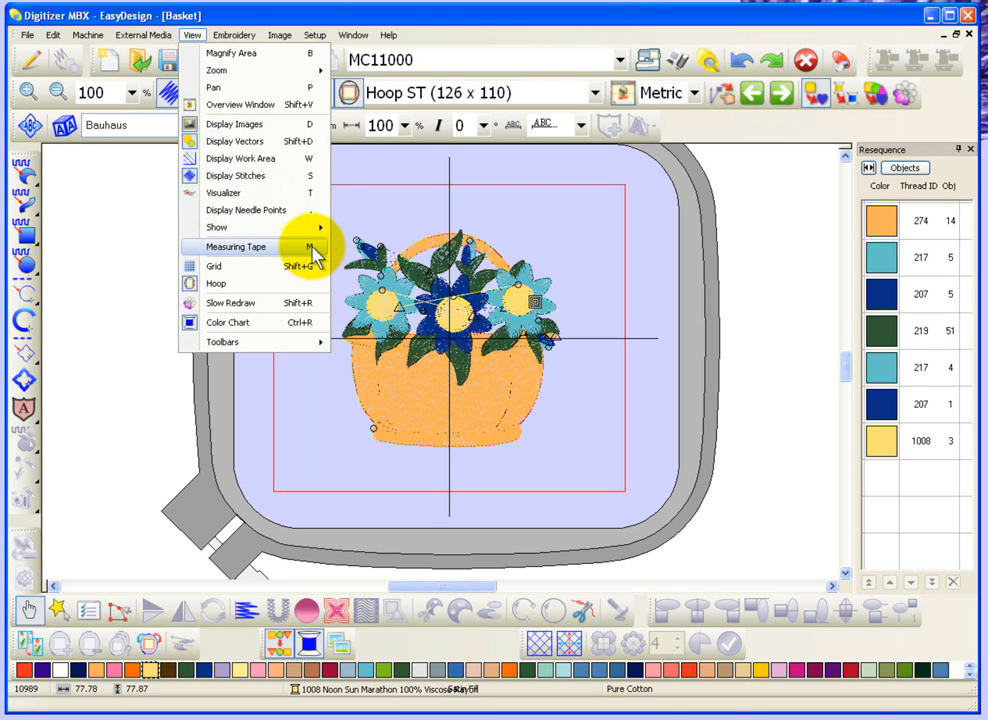
left_click(314, 30)
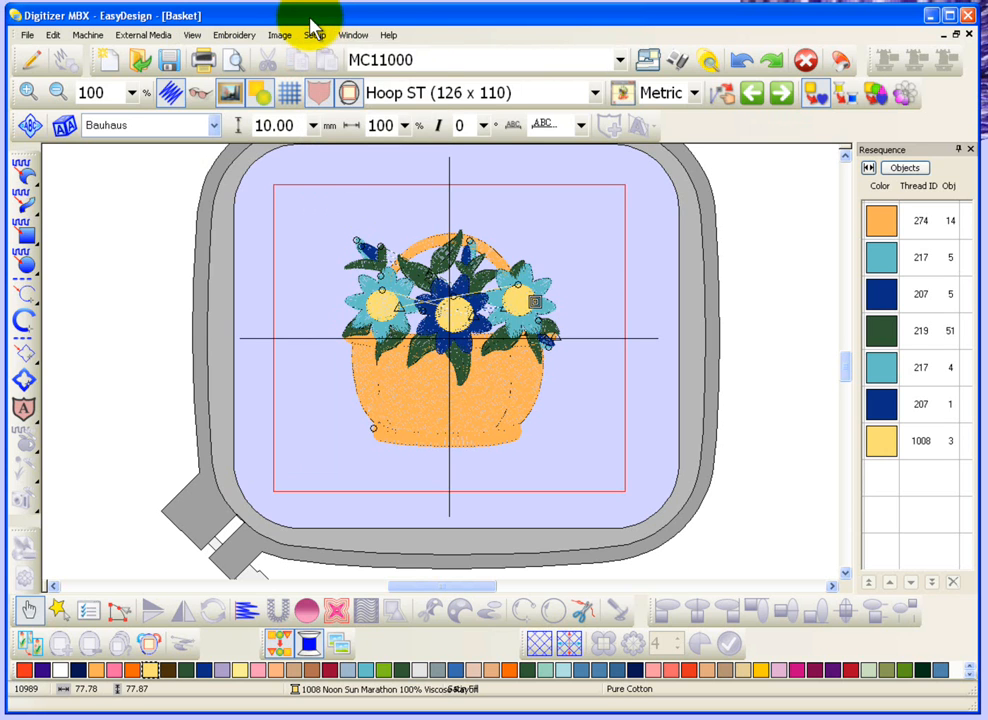
left_click(389, 35)
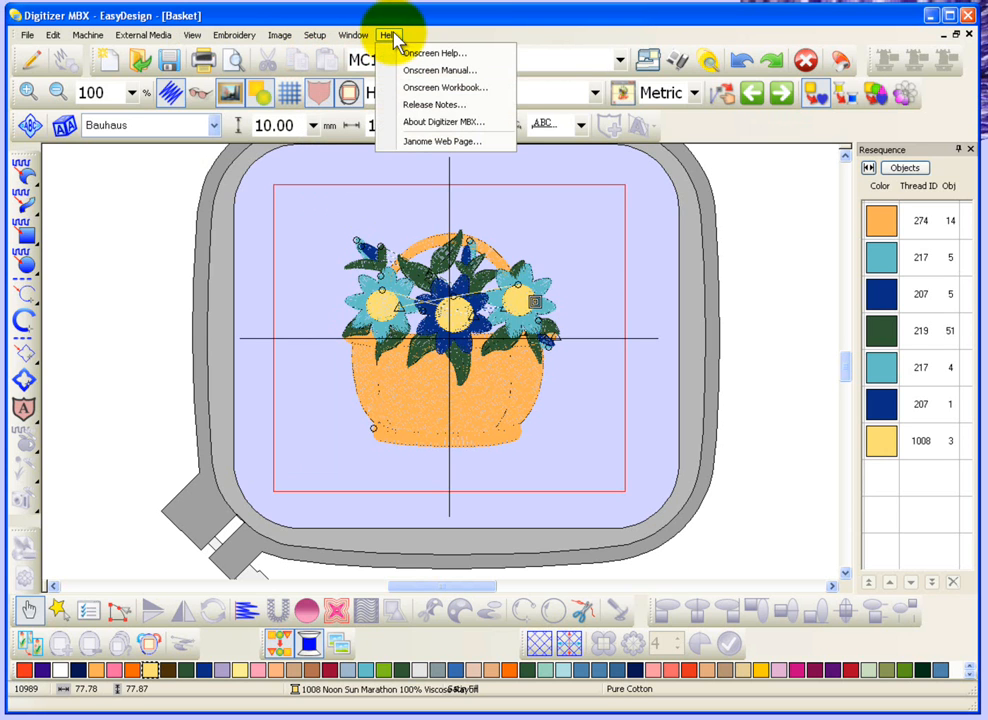
left_click(523, 32)
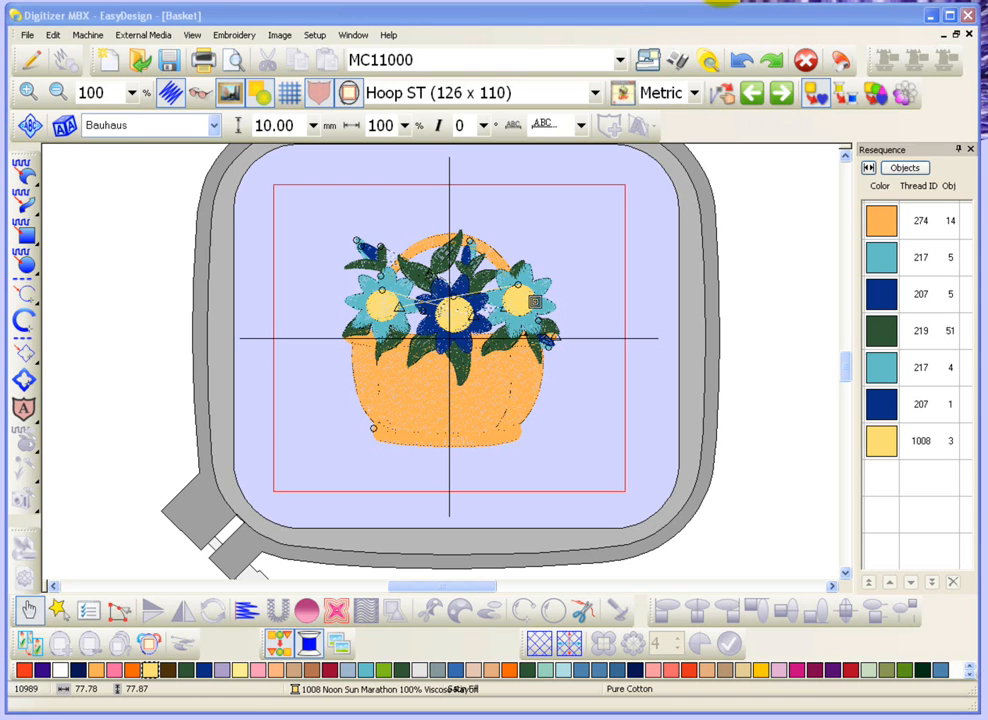
Enlarge the basket design to 400% to view the stitches around the central blue flower's leaves.
left_click(453, 314)
scroll(452, 313, "up", 1)
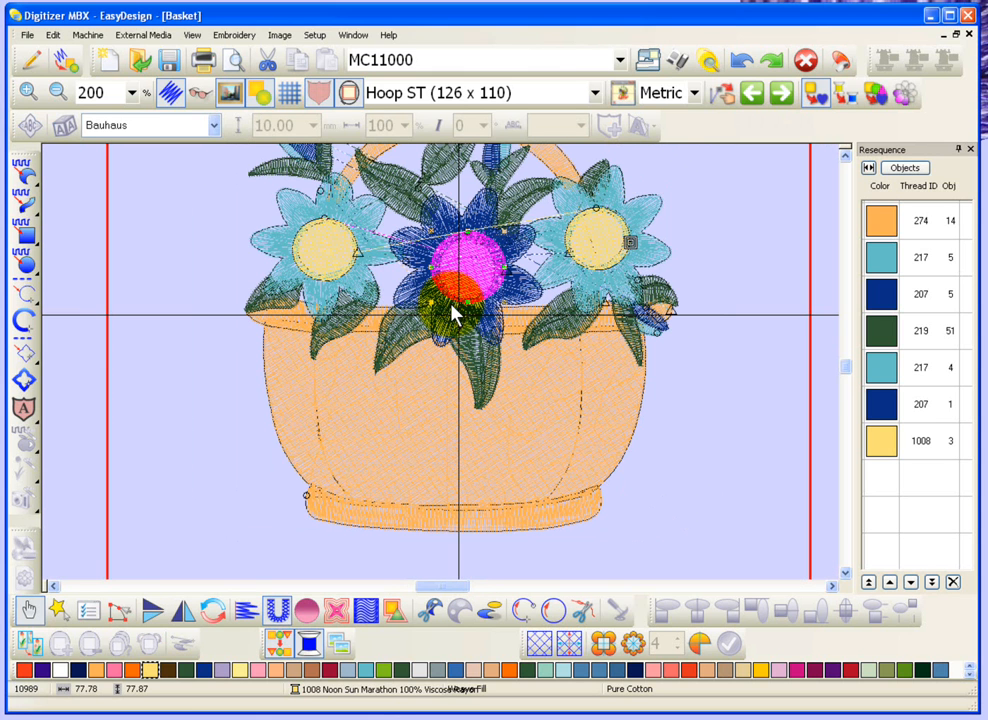
left_click(28, 92)
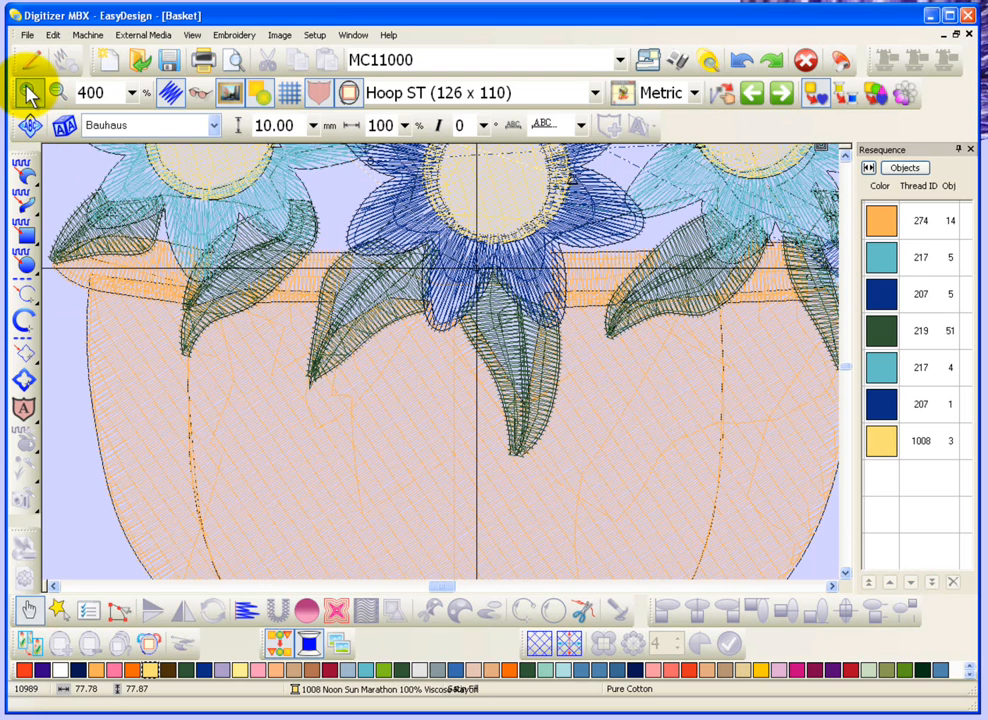